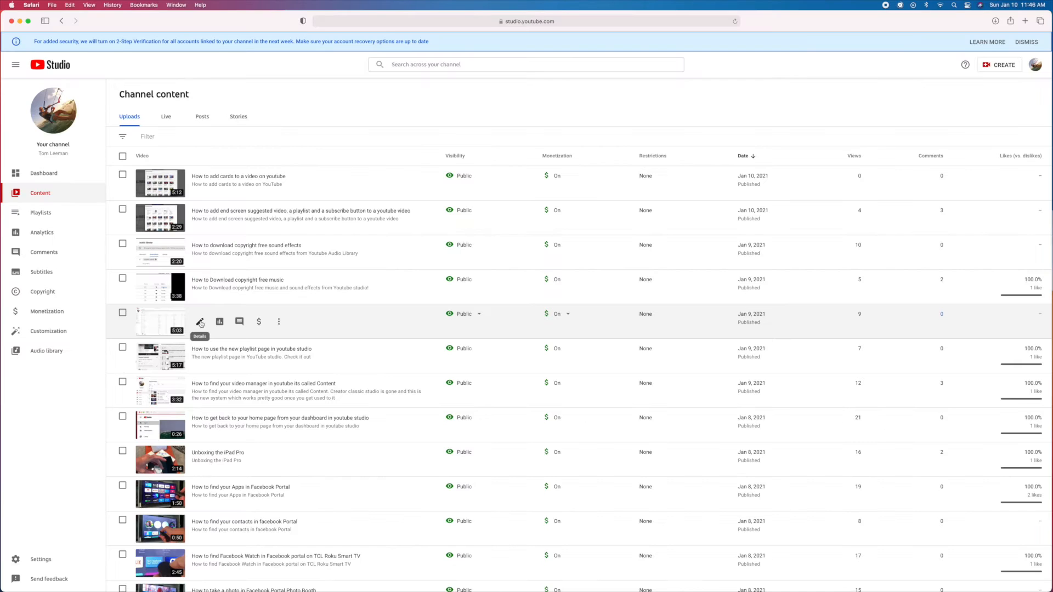
Open the end screen editor for the video "How to use the new Audio Library in Youtube Studio".
left_click(201, 322)
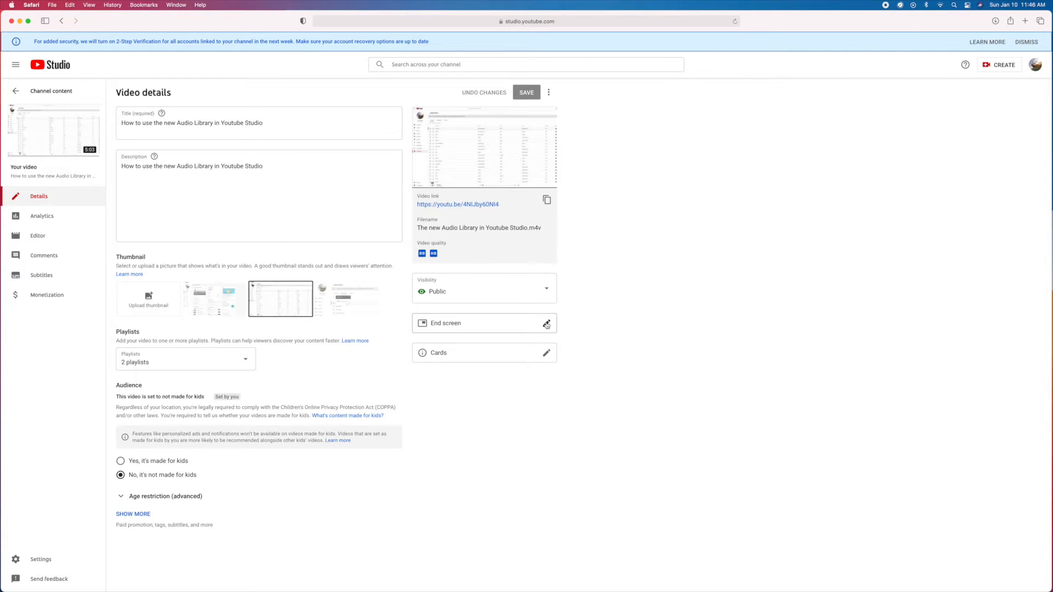
left_click(547, 324)
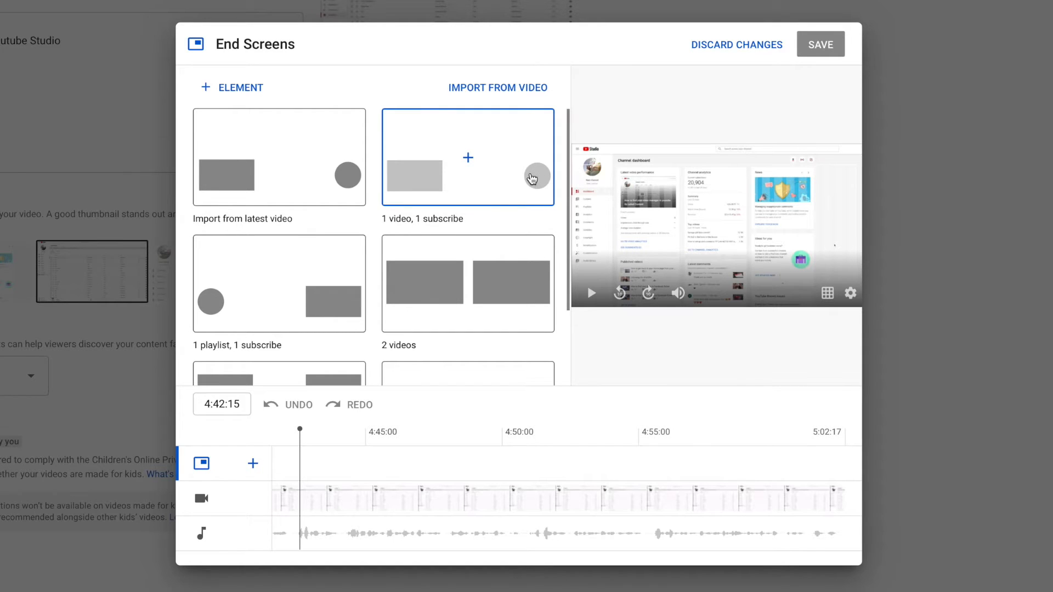
Apply the "1 video, 1 subscribe" template to the end screen and move the subscribe element slightly higher in the frame.
scroll(531, 178, "down", 2)
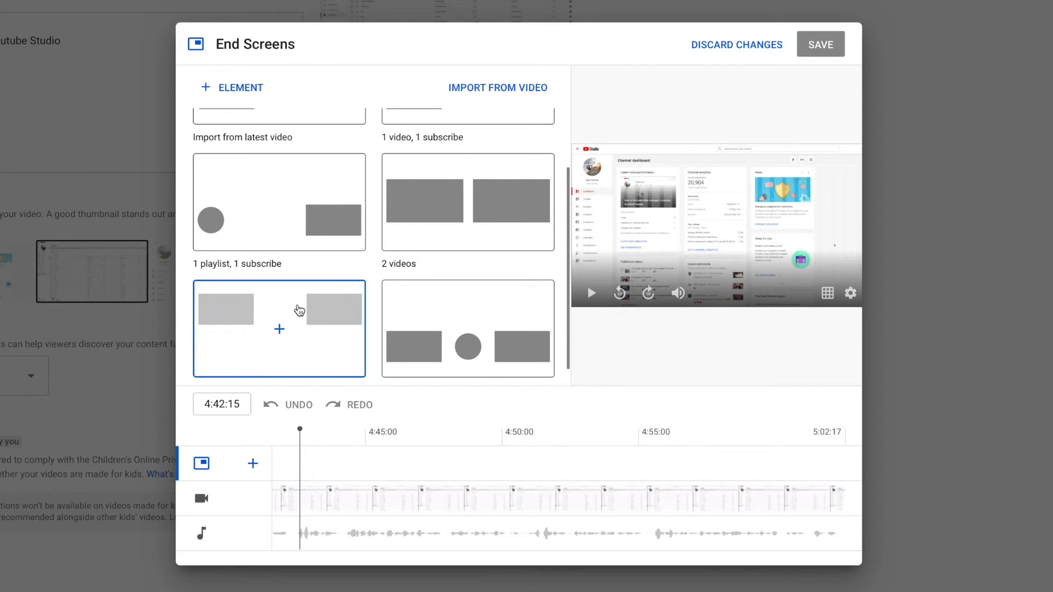
scroll(450, 329, "down", 1)
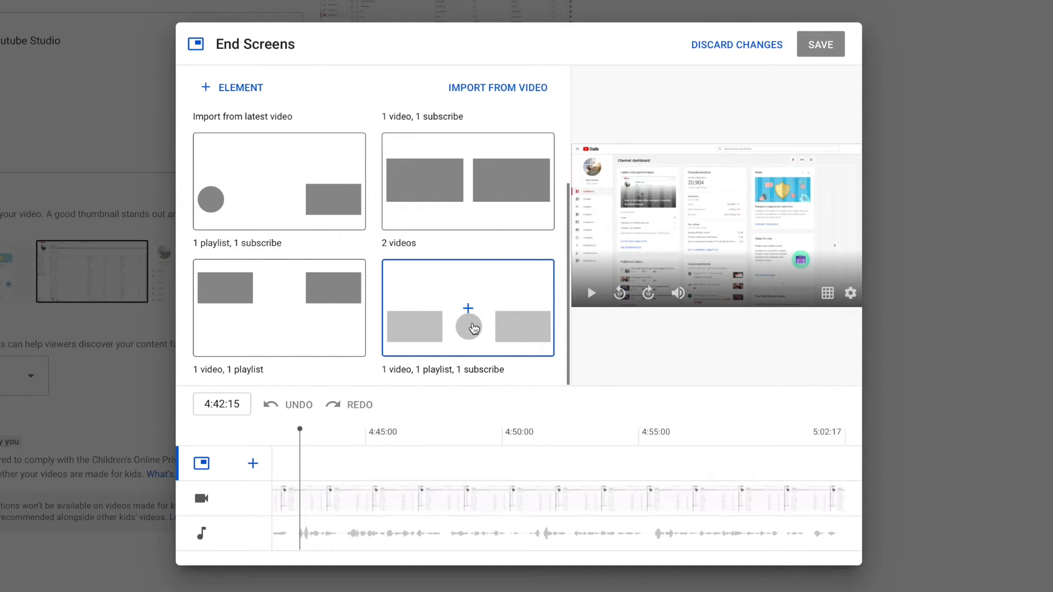
scroll(474, 328, "up", 2)
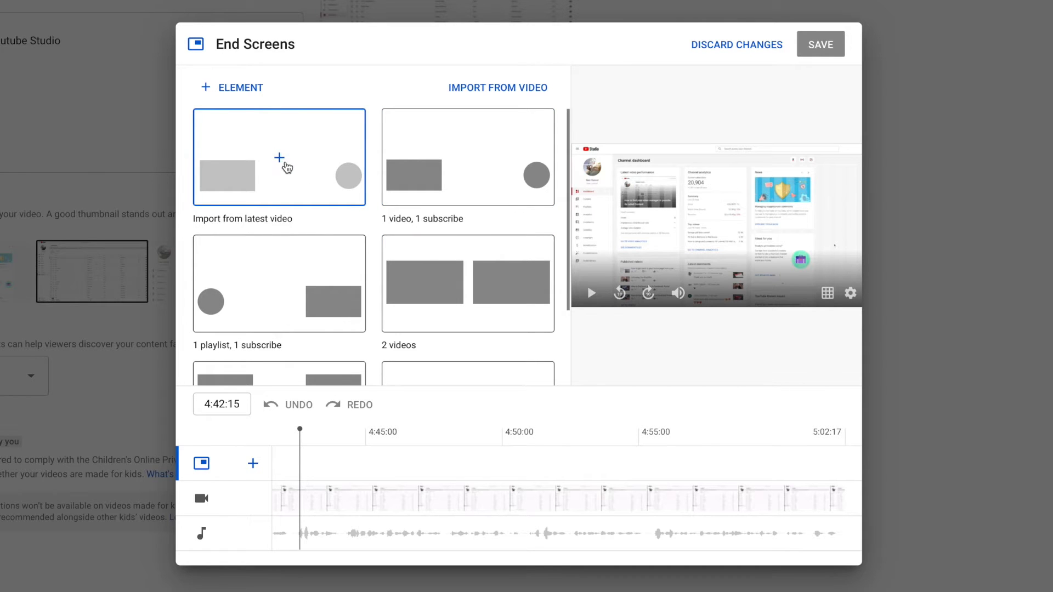
left_click(463, 171)
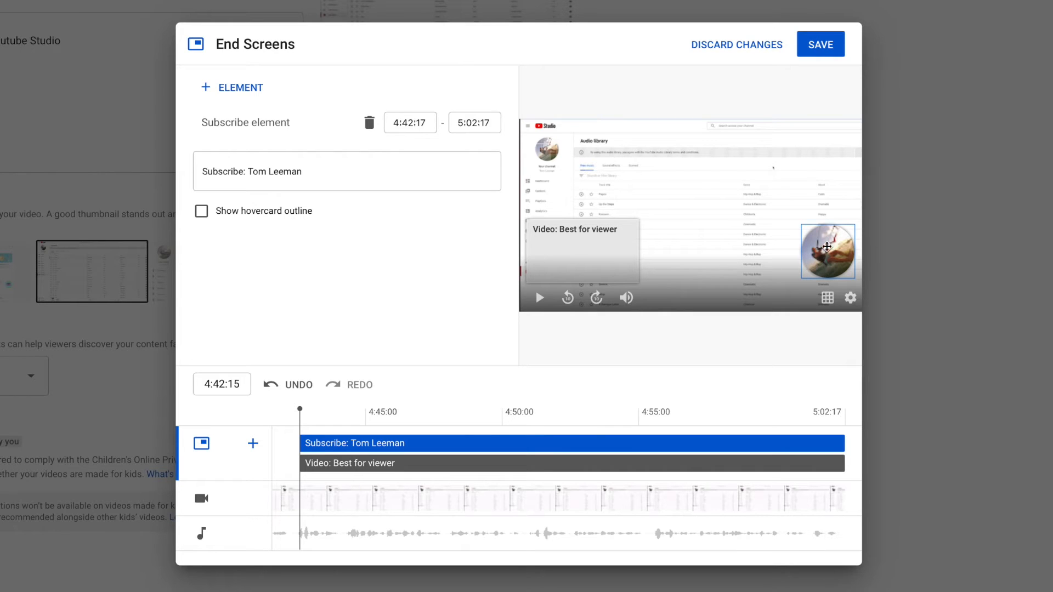
left_click_drag(833, 252, 827, 223)
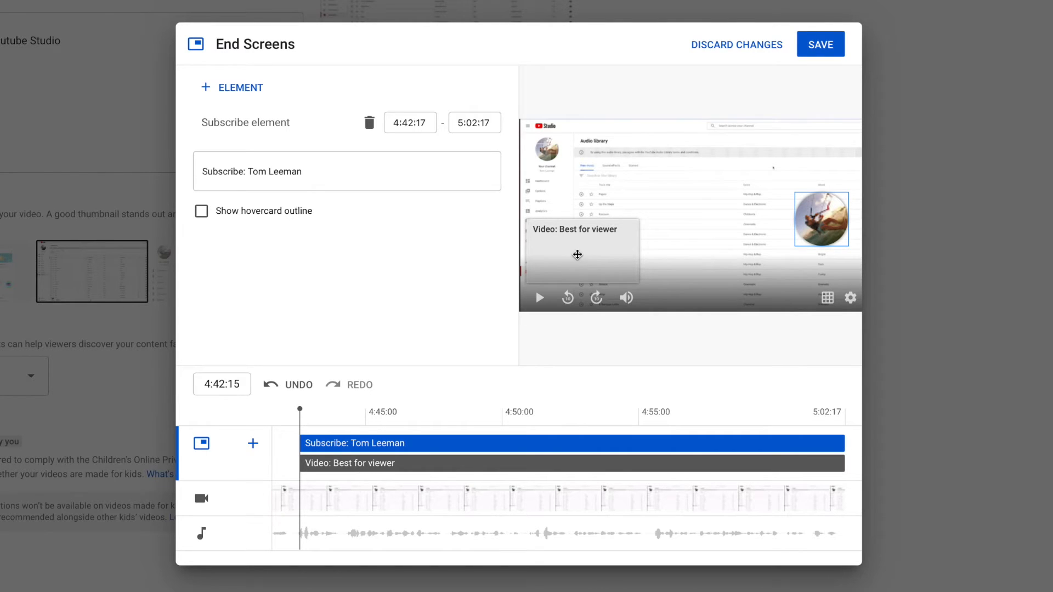
Feature "How to find your video manager in youtube its called Content" in the template's video element and discard the end screen changes.
left_click(578, 255)
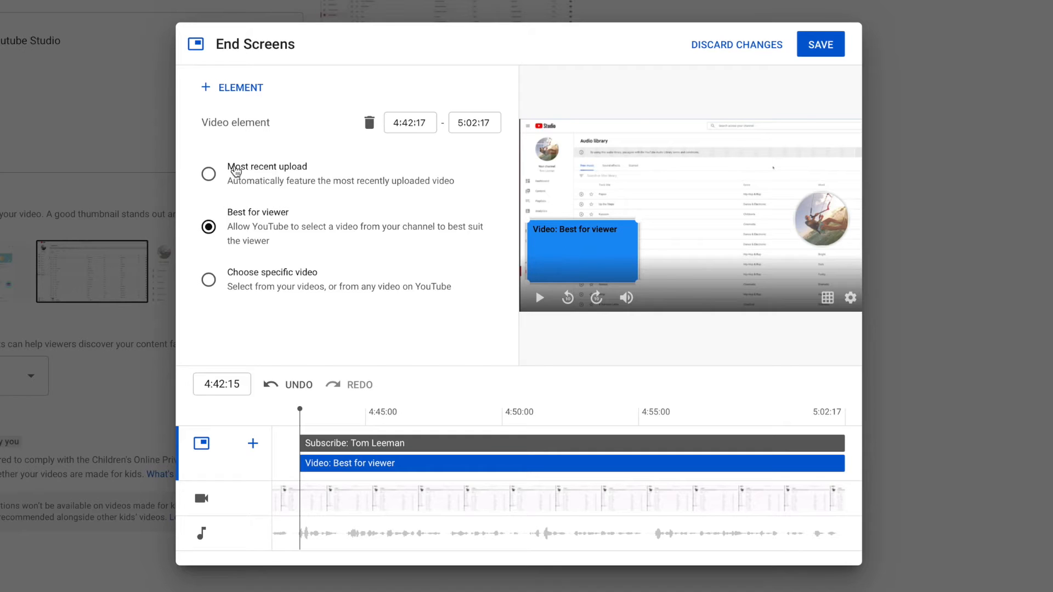
left_click(209, 174)
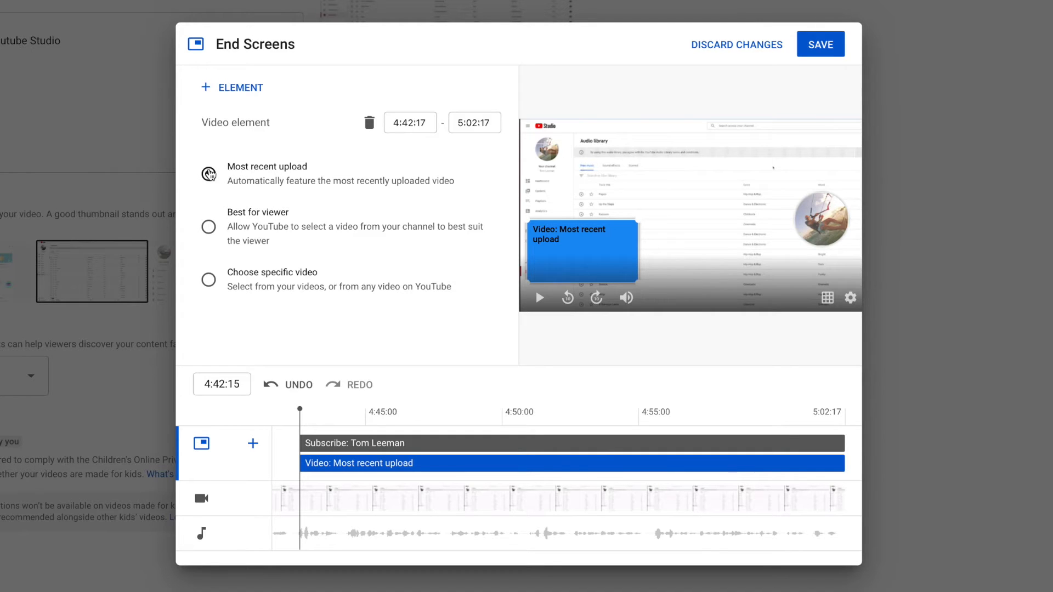
left_click(209, 226)
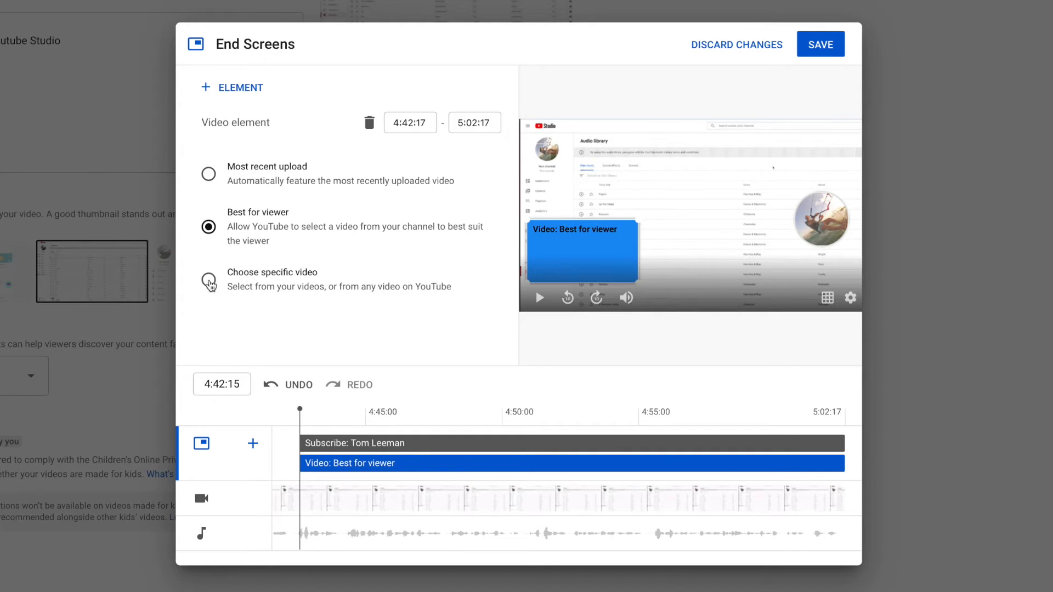
left_click(209, 283)
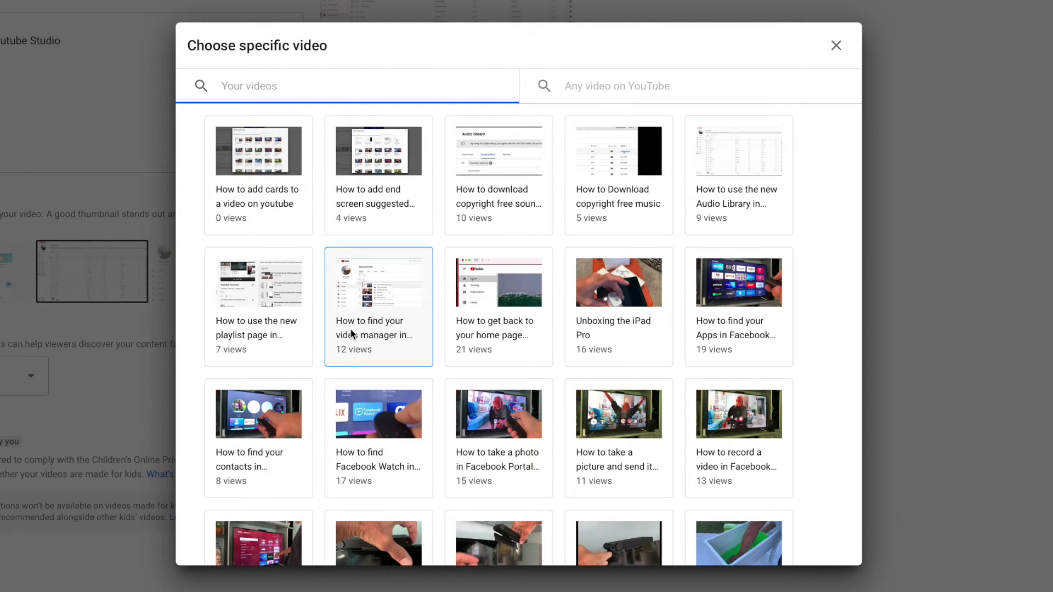
left_click(372, 305)
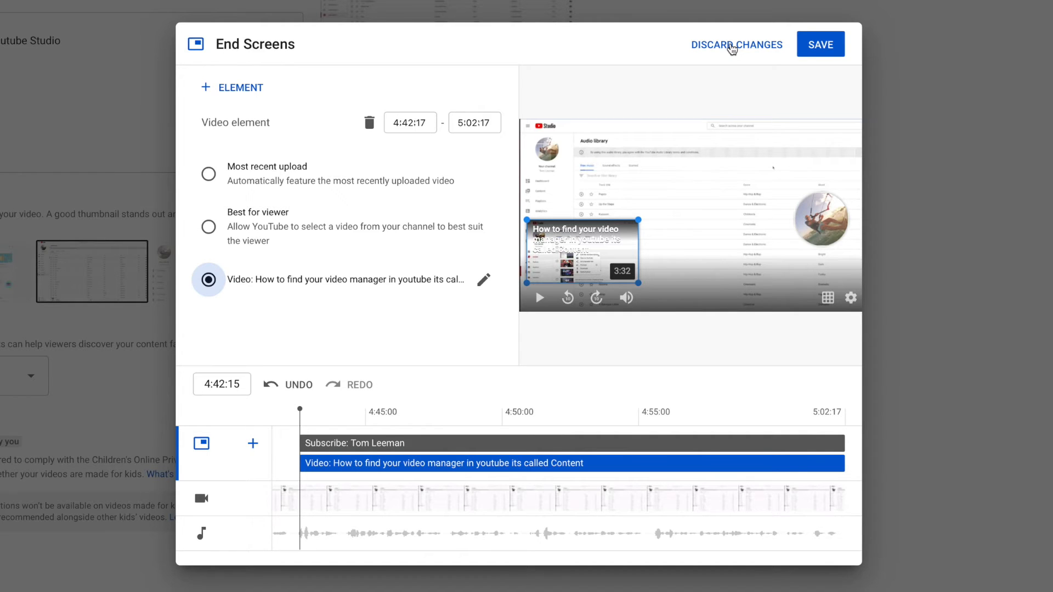
left_click(732, 49)
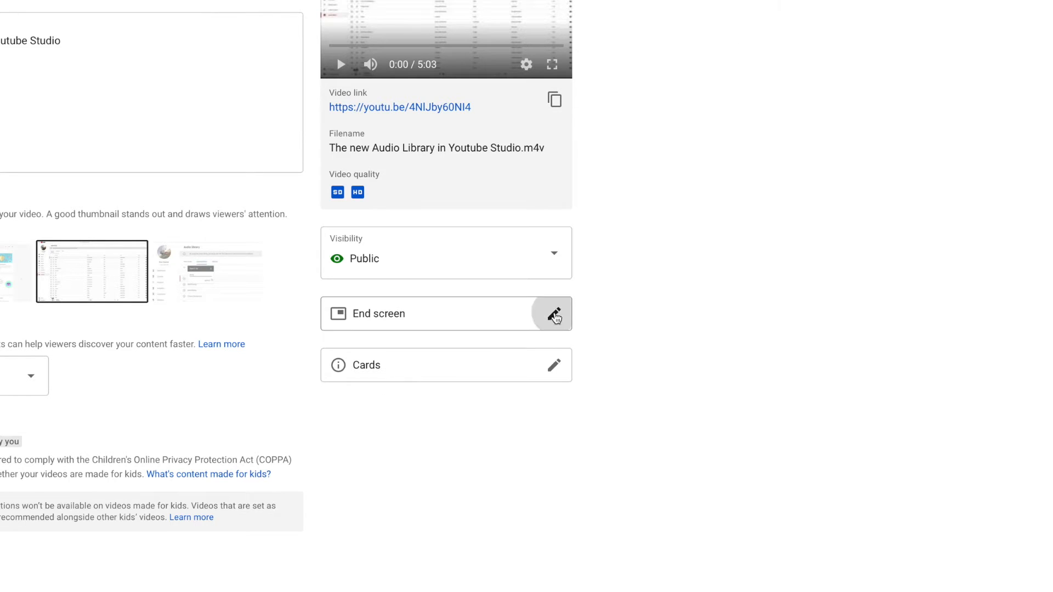
Reopen the end screen editor and add a subscribe element about halfway down the left side of the video frame.
left_click(554, 316)
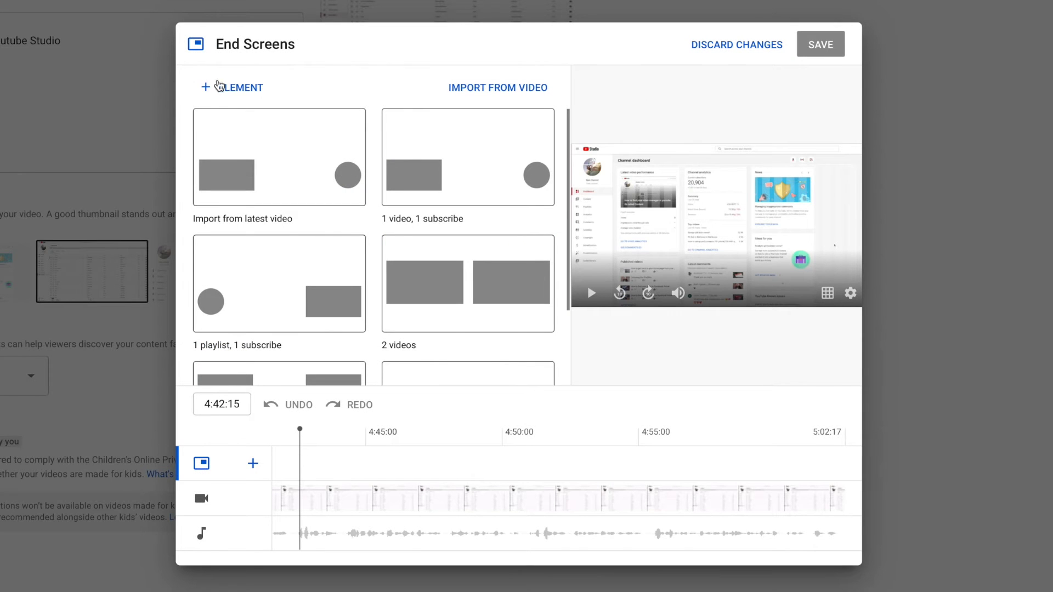
left_click(248, 87)
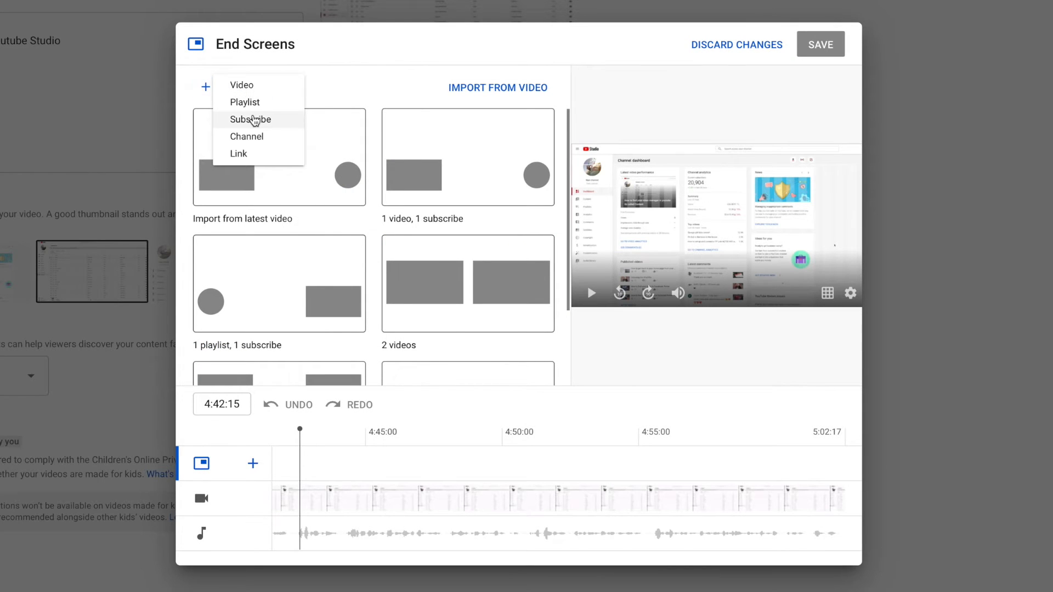
left_click(253, 120)
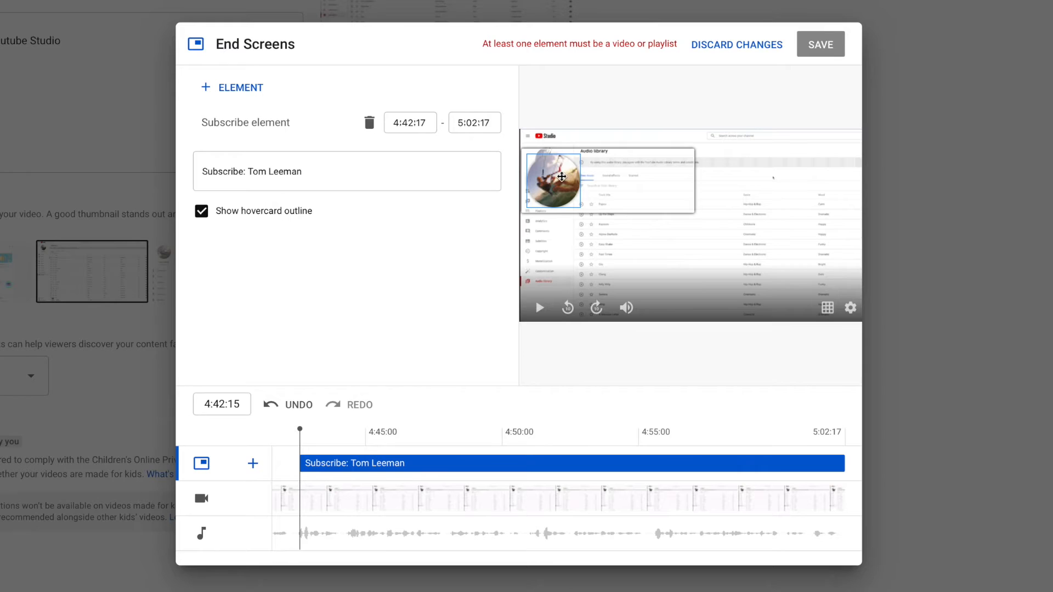
left_click_drag(562, 177, 567, 226)
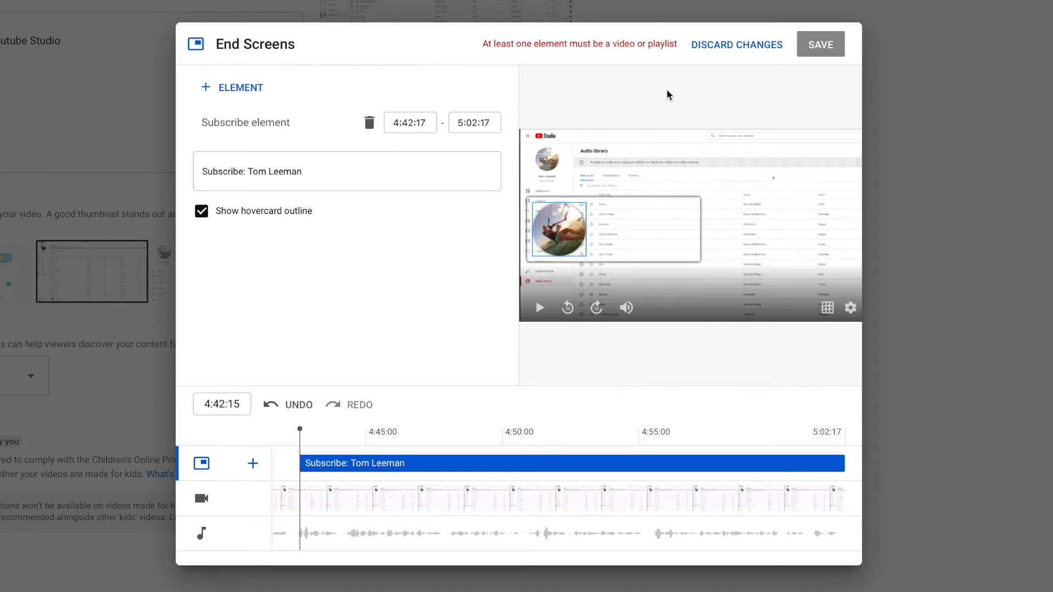
Add a video element about halfway down the frame's right side, featuring the specific video "How to download copyright free sound effects".
left_click(242, 90)
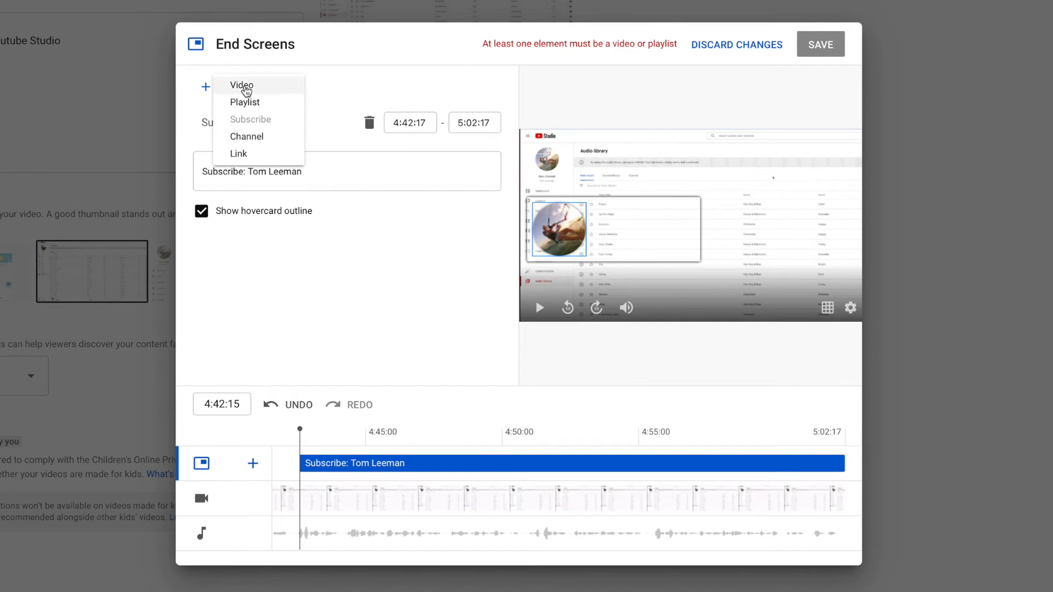
left_click(246, 88)
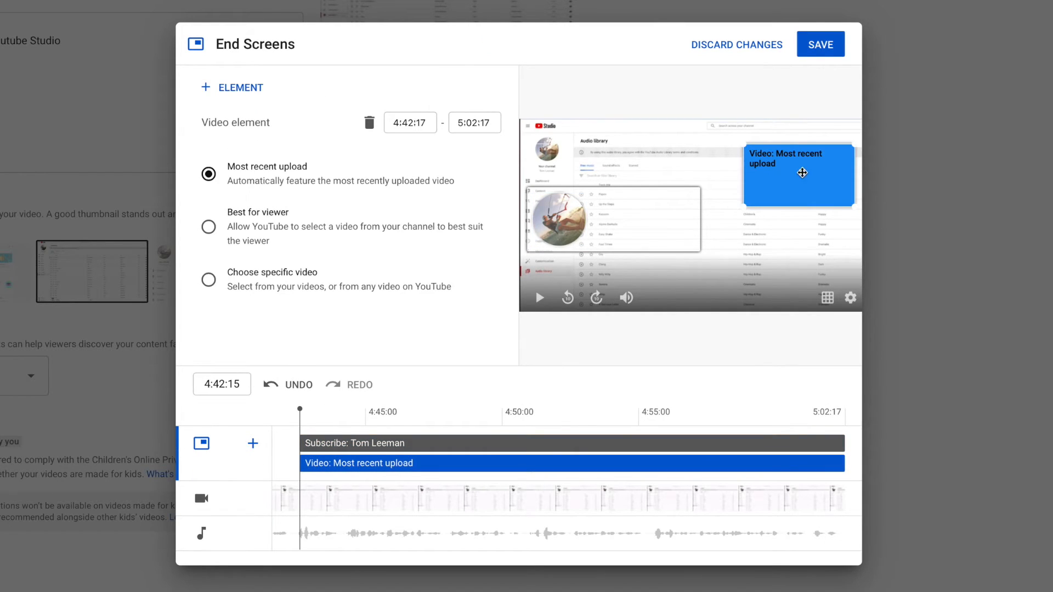
left_click_drag(802, 173, 802, 220)
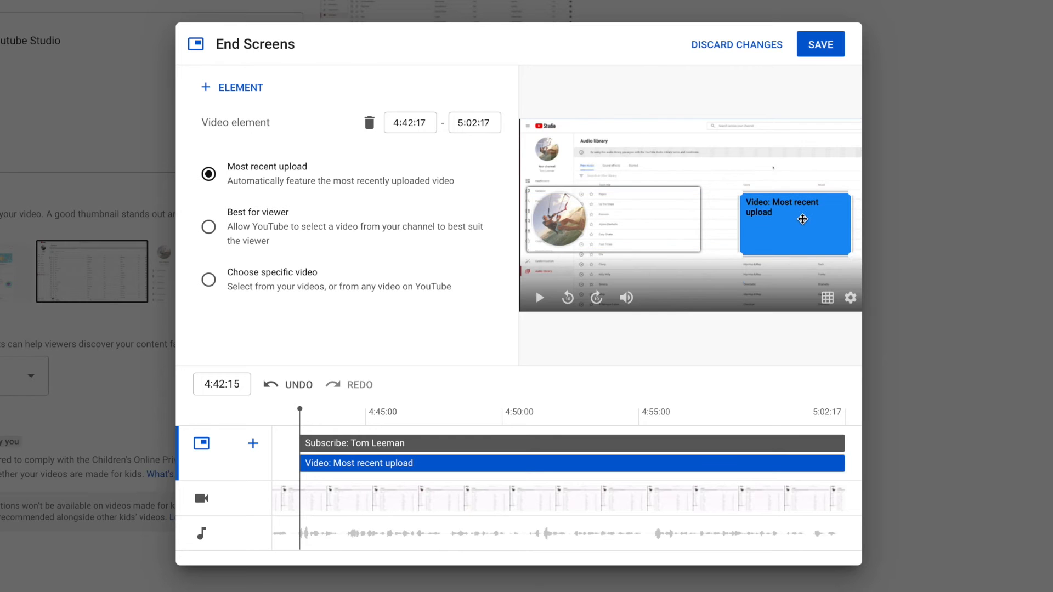
left_click(208, 280)
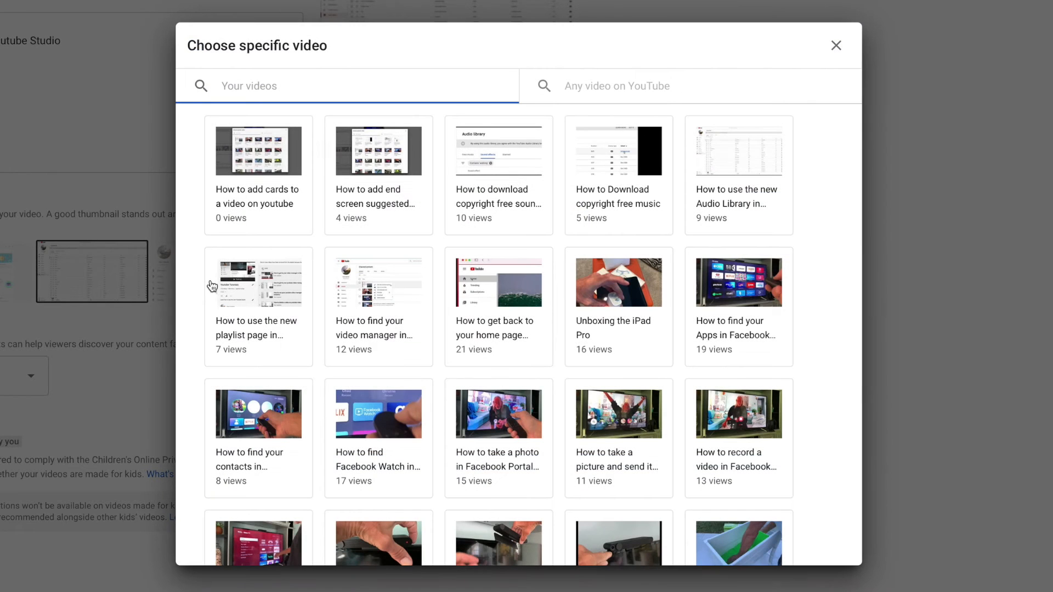
left_click(466, 233)
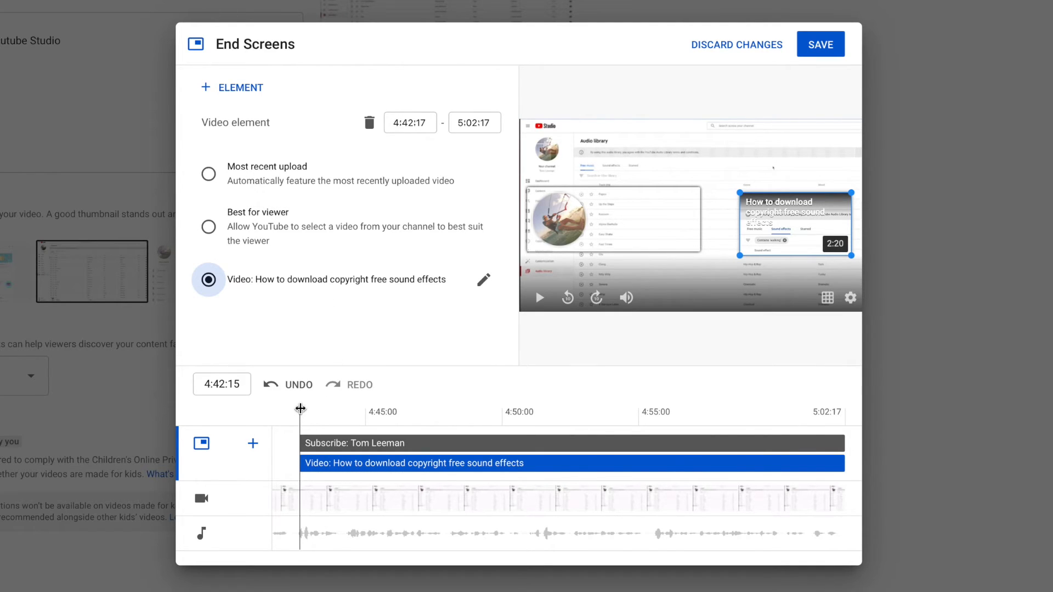
Add a second video element to the end screen and move the subscribe element to the frame's lower left, clear of it.
left_click_drag(300, 409, 465, 409)
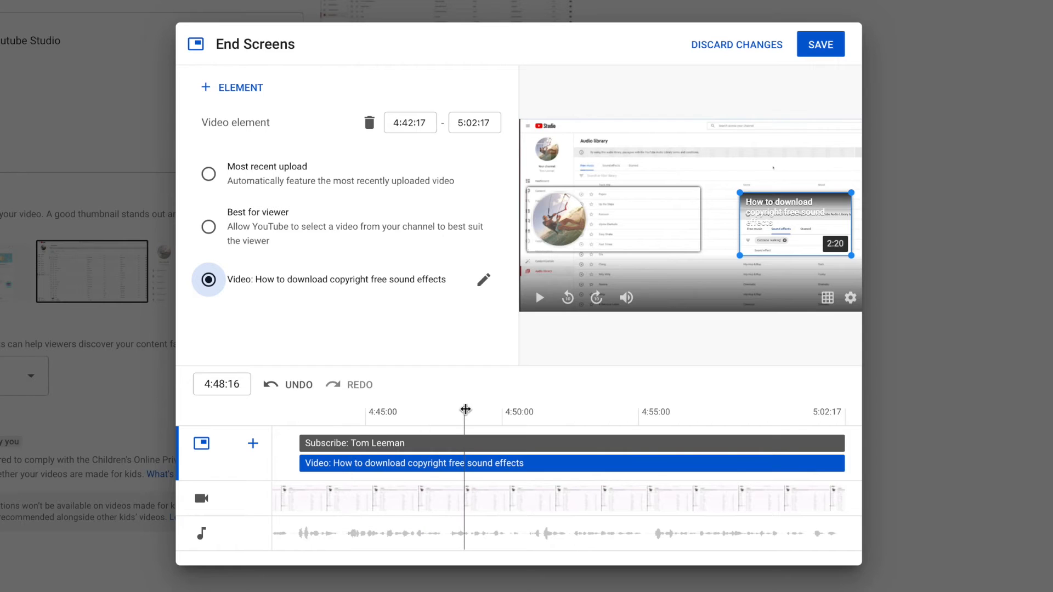
left_click_drag(358, 412, 299, 414)
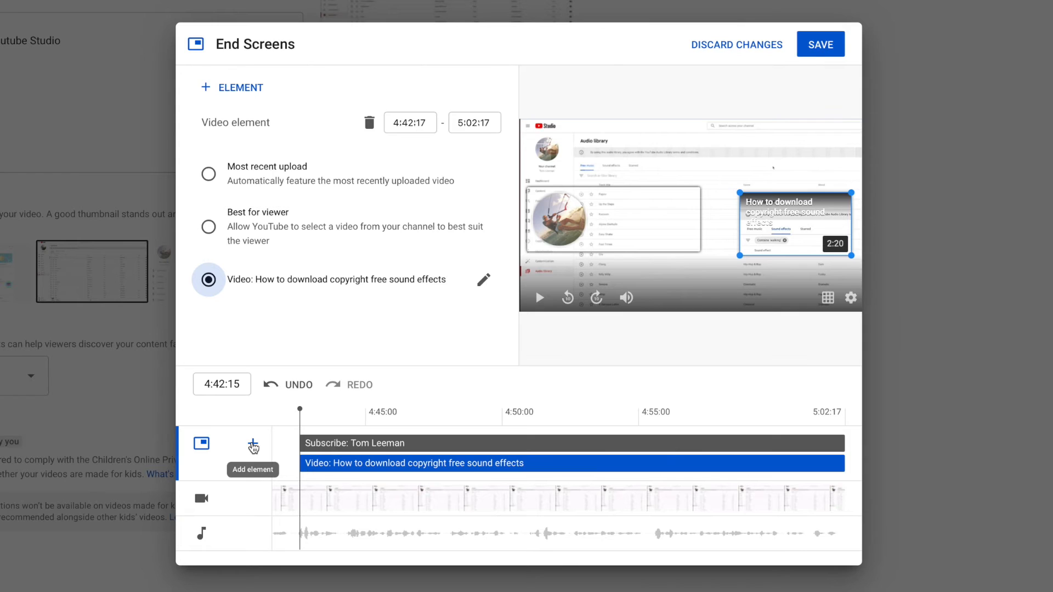
left_click(253, 448)
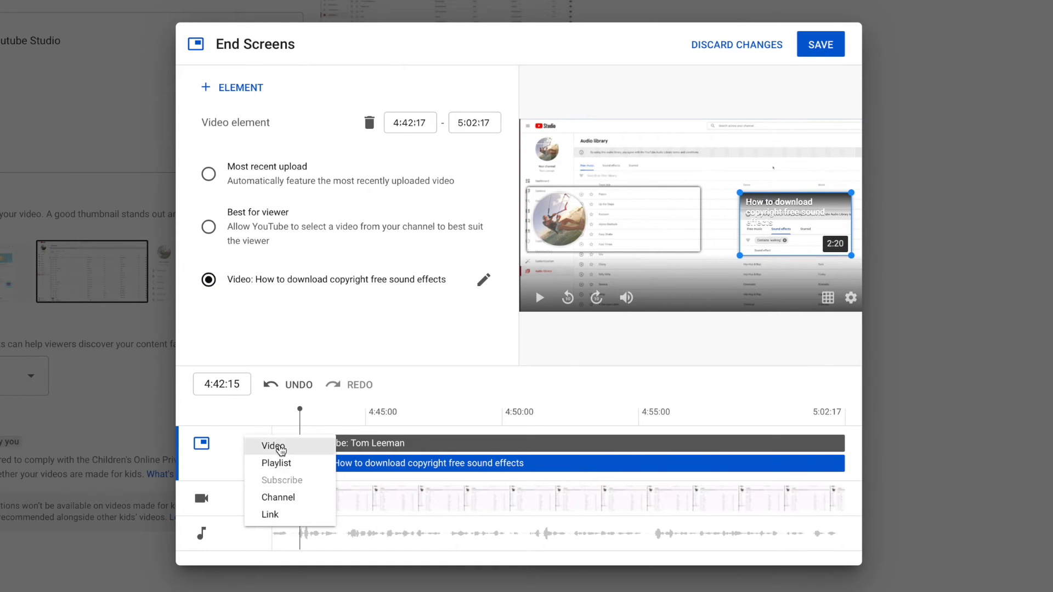
left_click(279, 447)
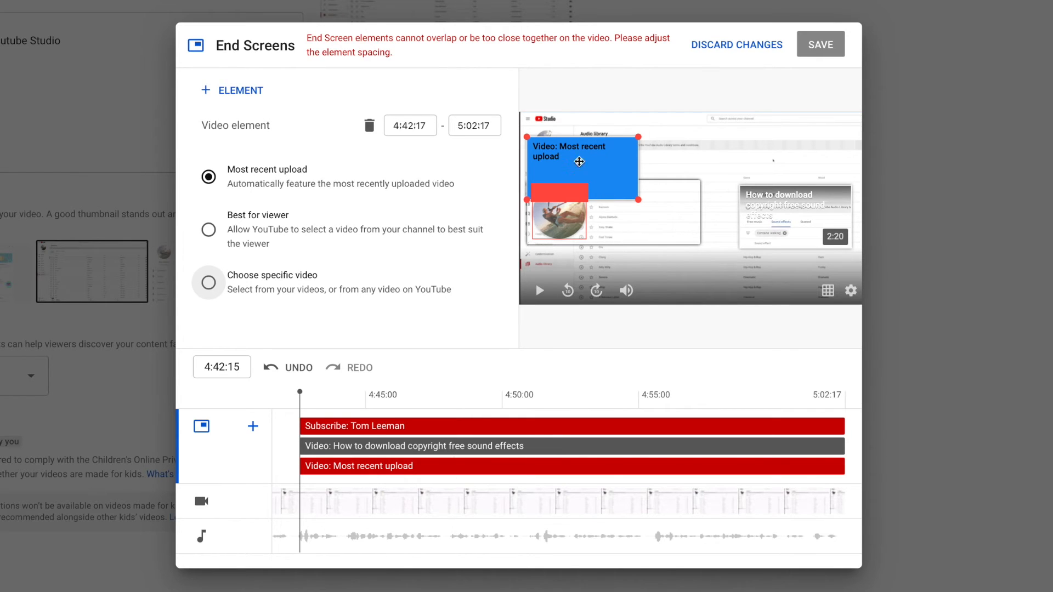
left_click_drag(613, 227, 609, 257)
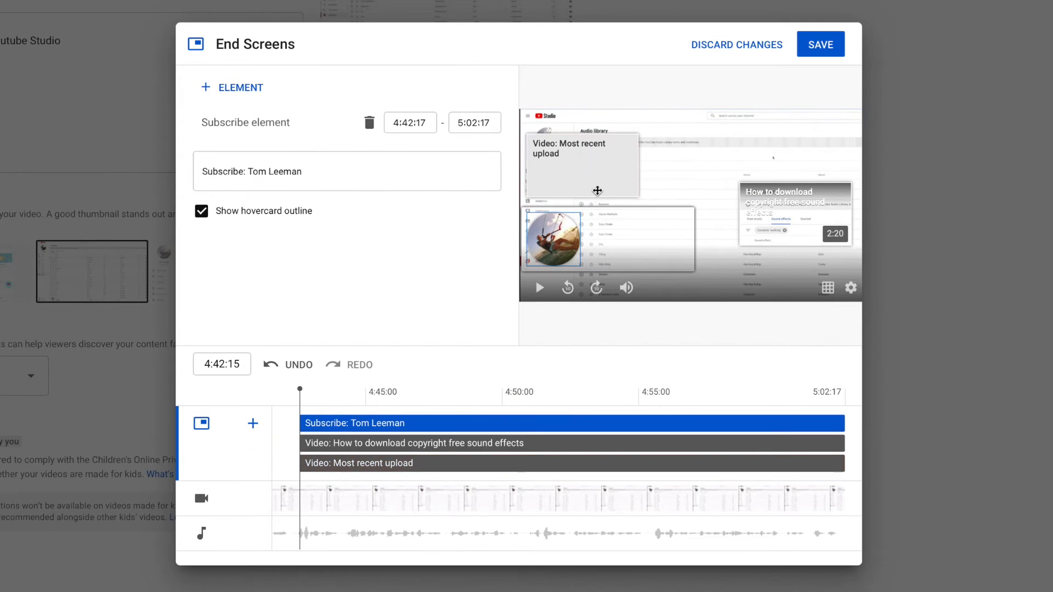
Set the new video element to feature "How to get back to your home page from your dashboard in youtube studio".
left_click(579, 167)
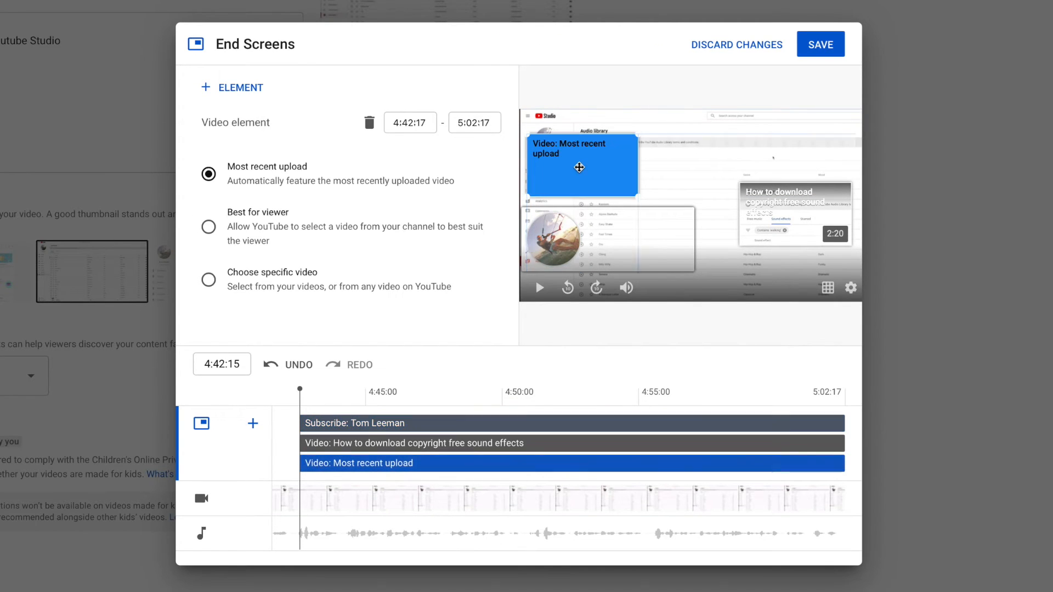
left_click(241, 288)
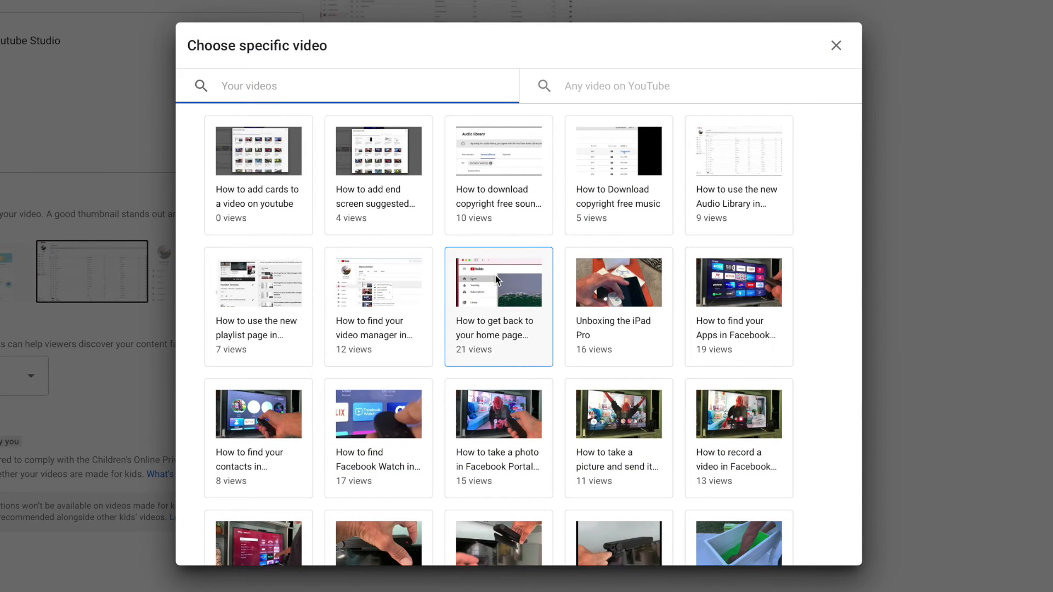
left_click(495, 275)
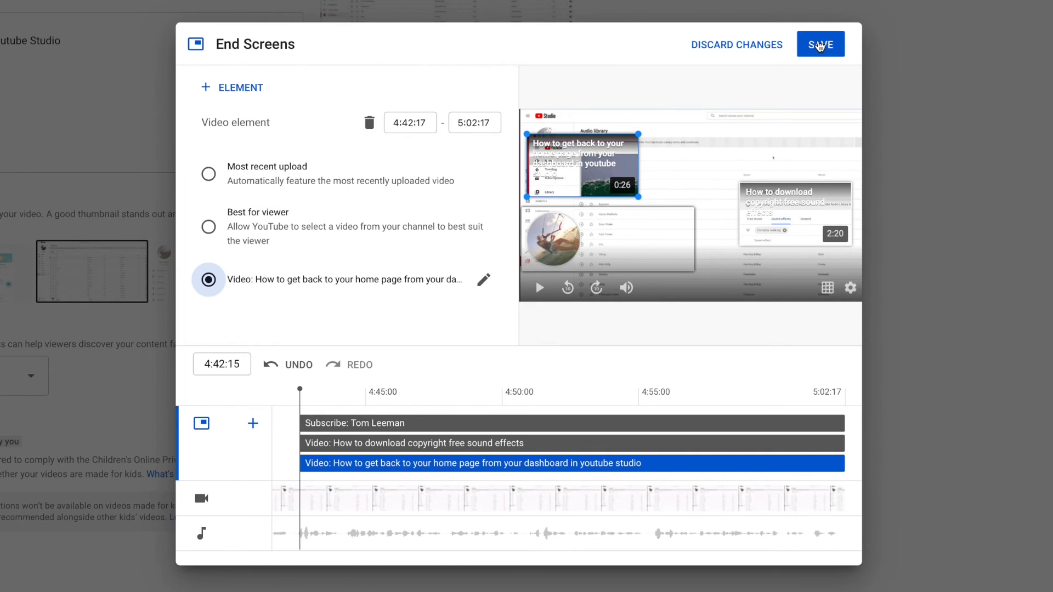
Place the sound effects video at the frame's upper right with the home page video directly below it, and save the end screen.
left_click(788, 222)
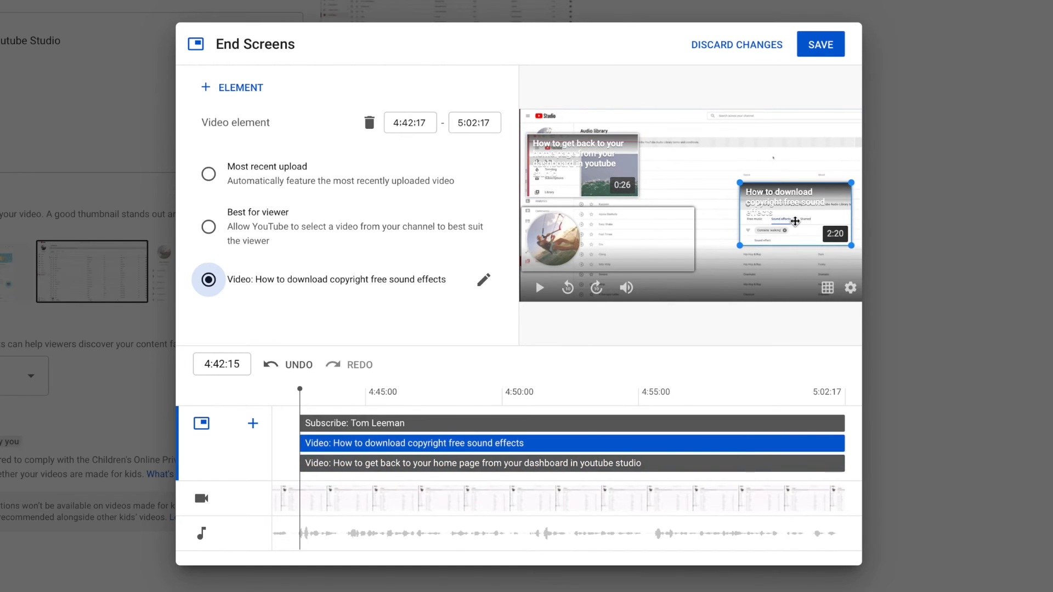
left_click_drag(795, 221, 790, 173)
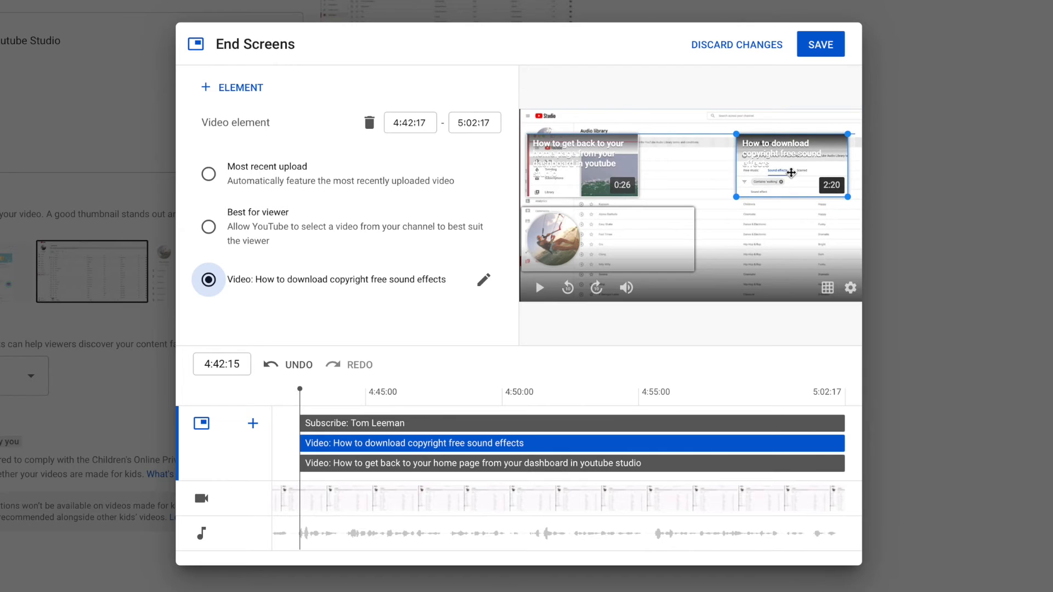
left_click_drag(577, 171, 789, 244)
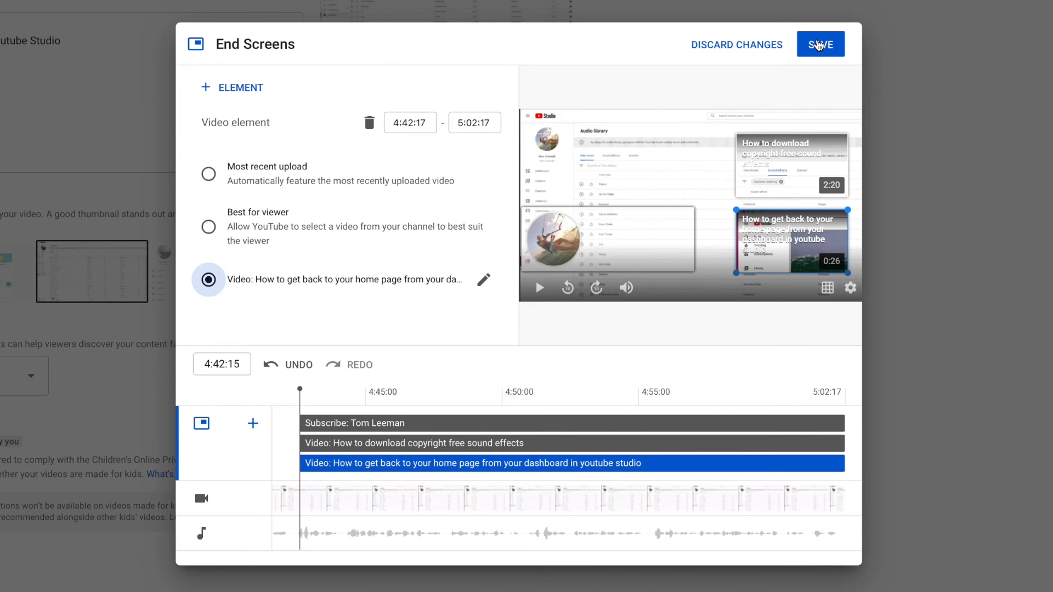
left_click(817, 45)
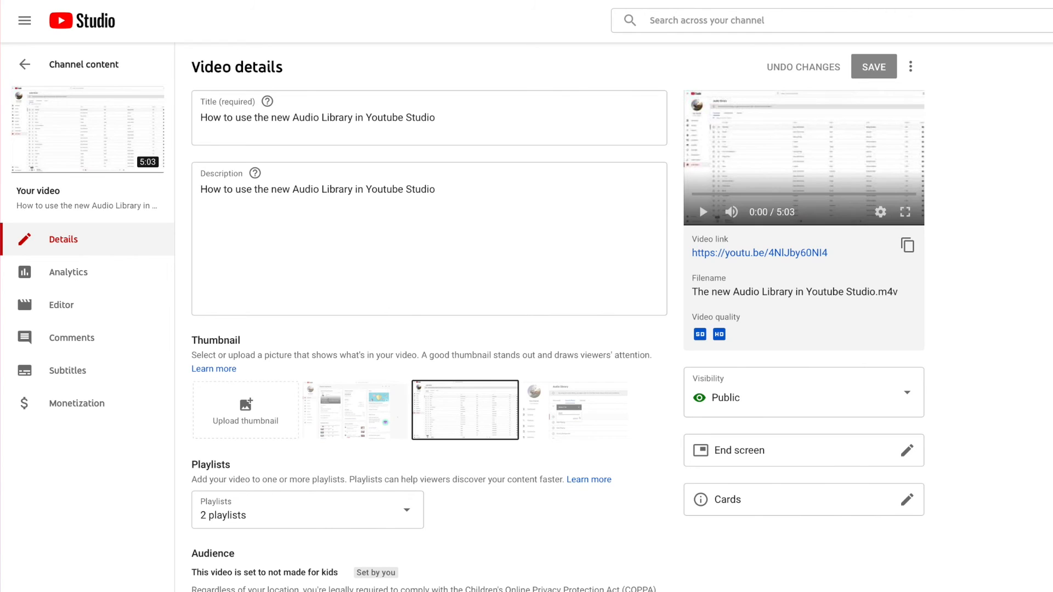
mouse_move(74, 134)
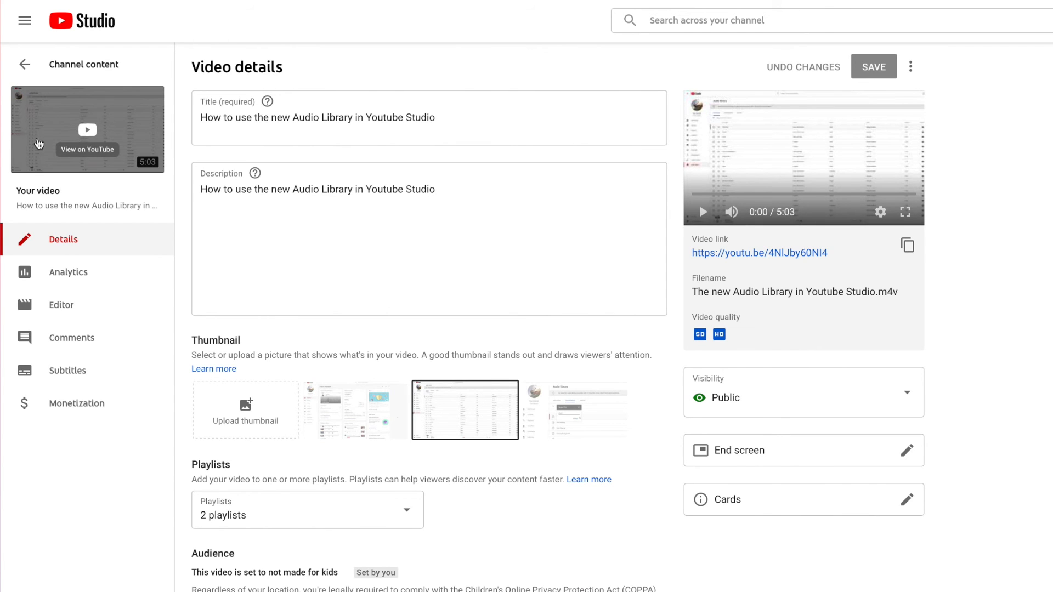
Open the edited video on its YouTube watch page, skip the ad, and jump to about 4:49 to check the end screen.
left_click(88, 133)
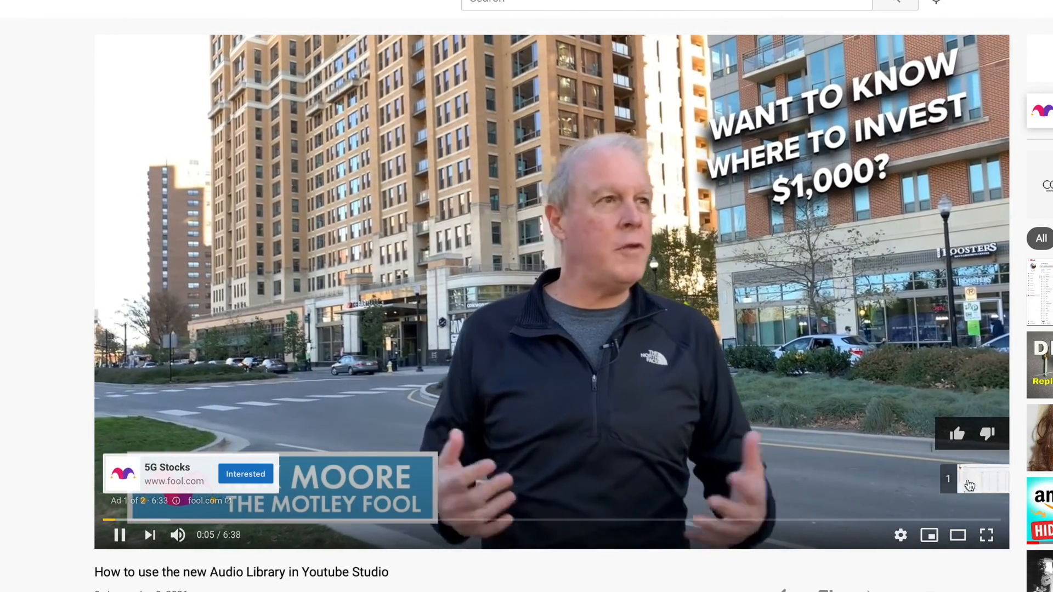
left_click(954, 477)
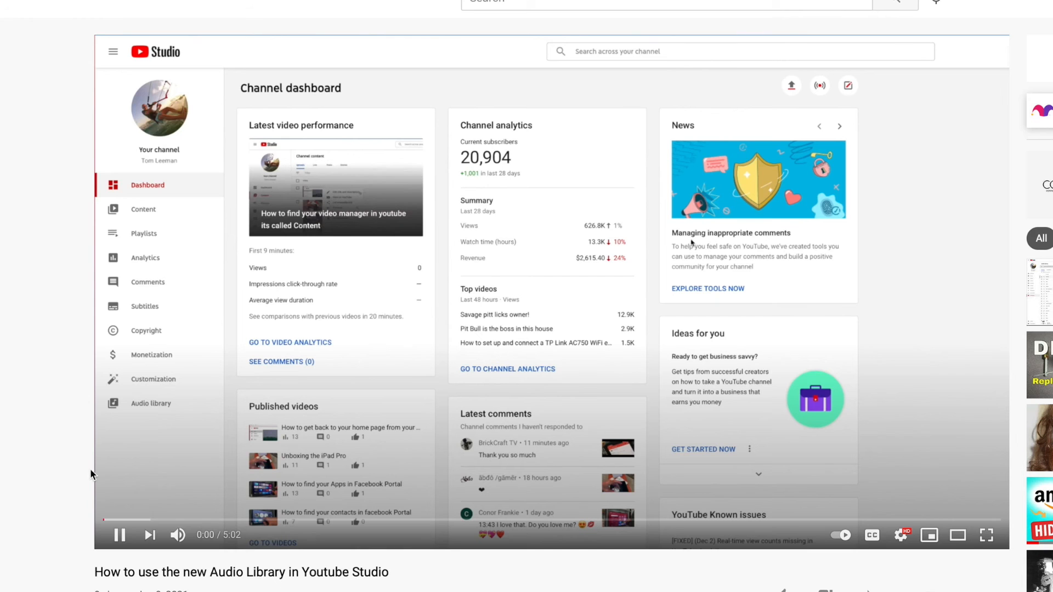
left_click_drag(141, 519, 959, 519)
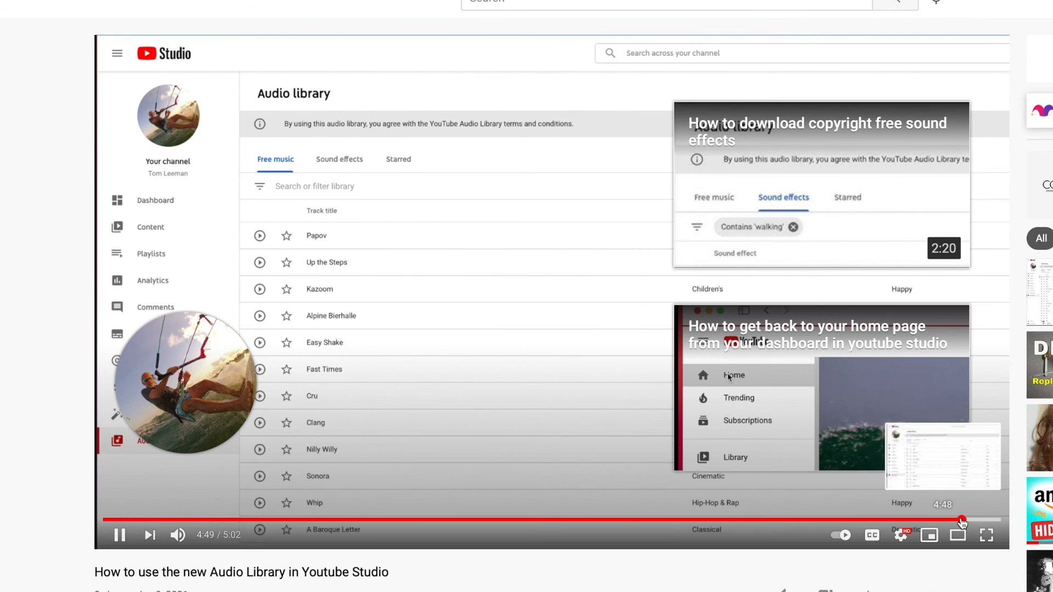
Scrub through the video again to about 4:59 and reveal the subscribe element's channel card on the end screen.
left_click_drag(941, 520, 940, 521)
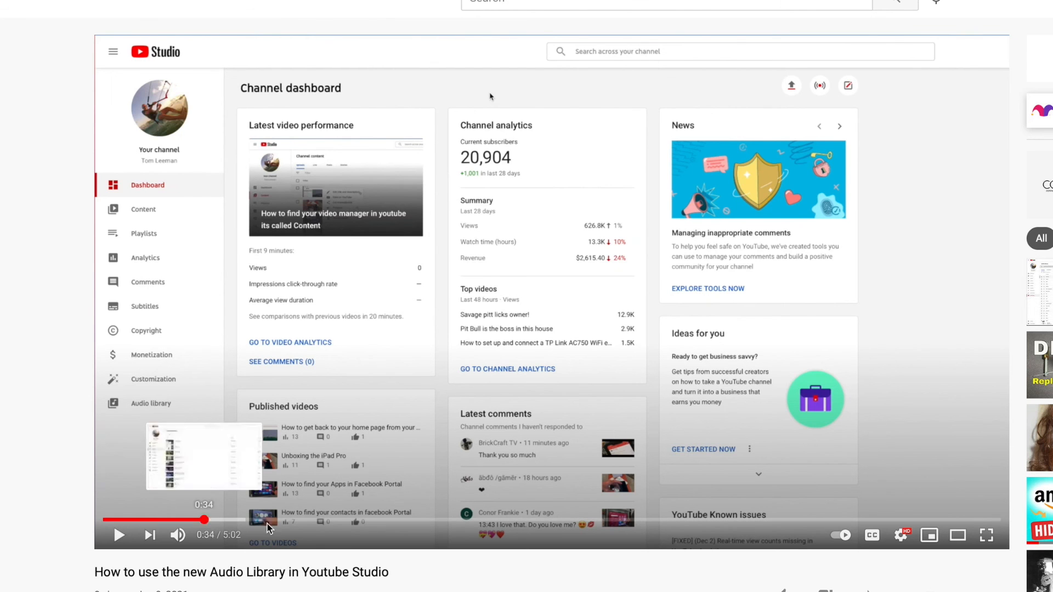
left_click_drag(267, 524, 991, 531)
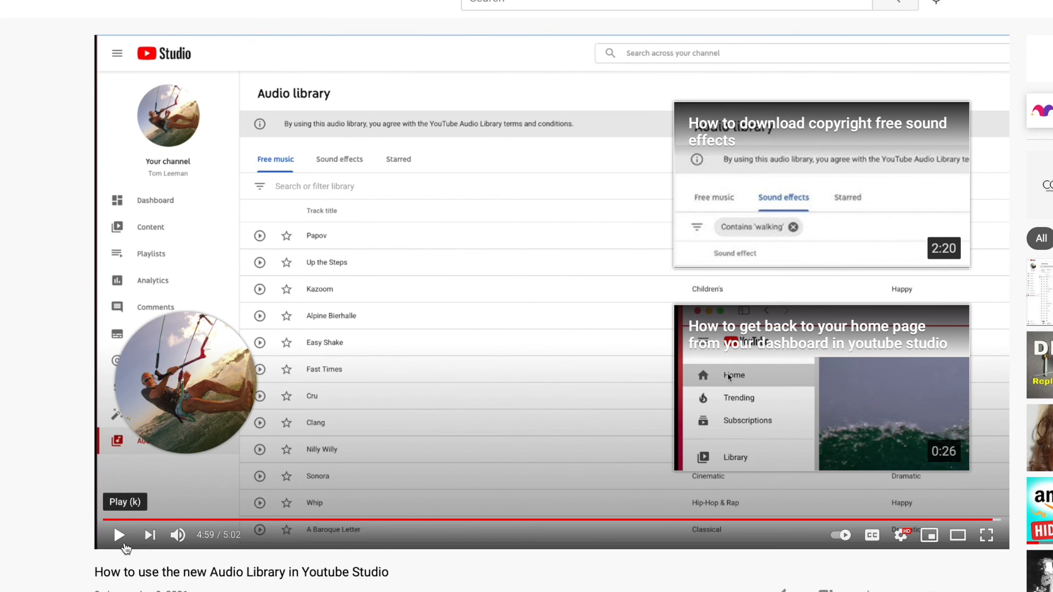
mouse_move(196, 416)
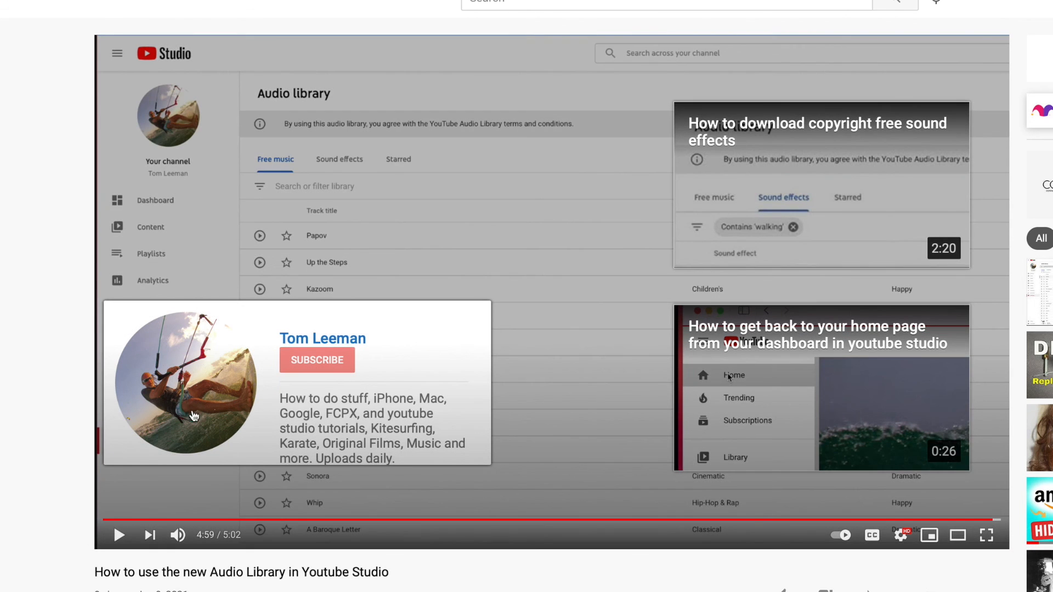